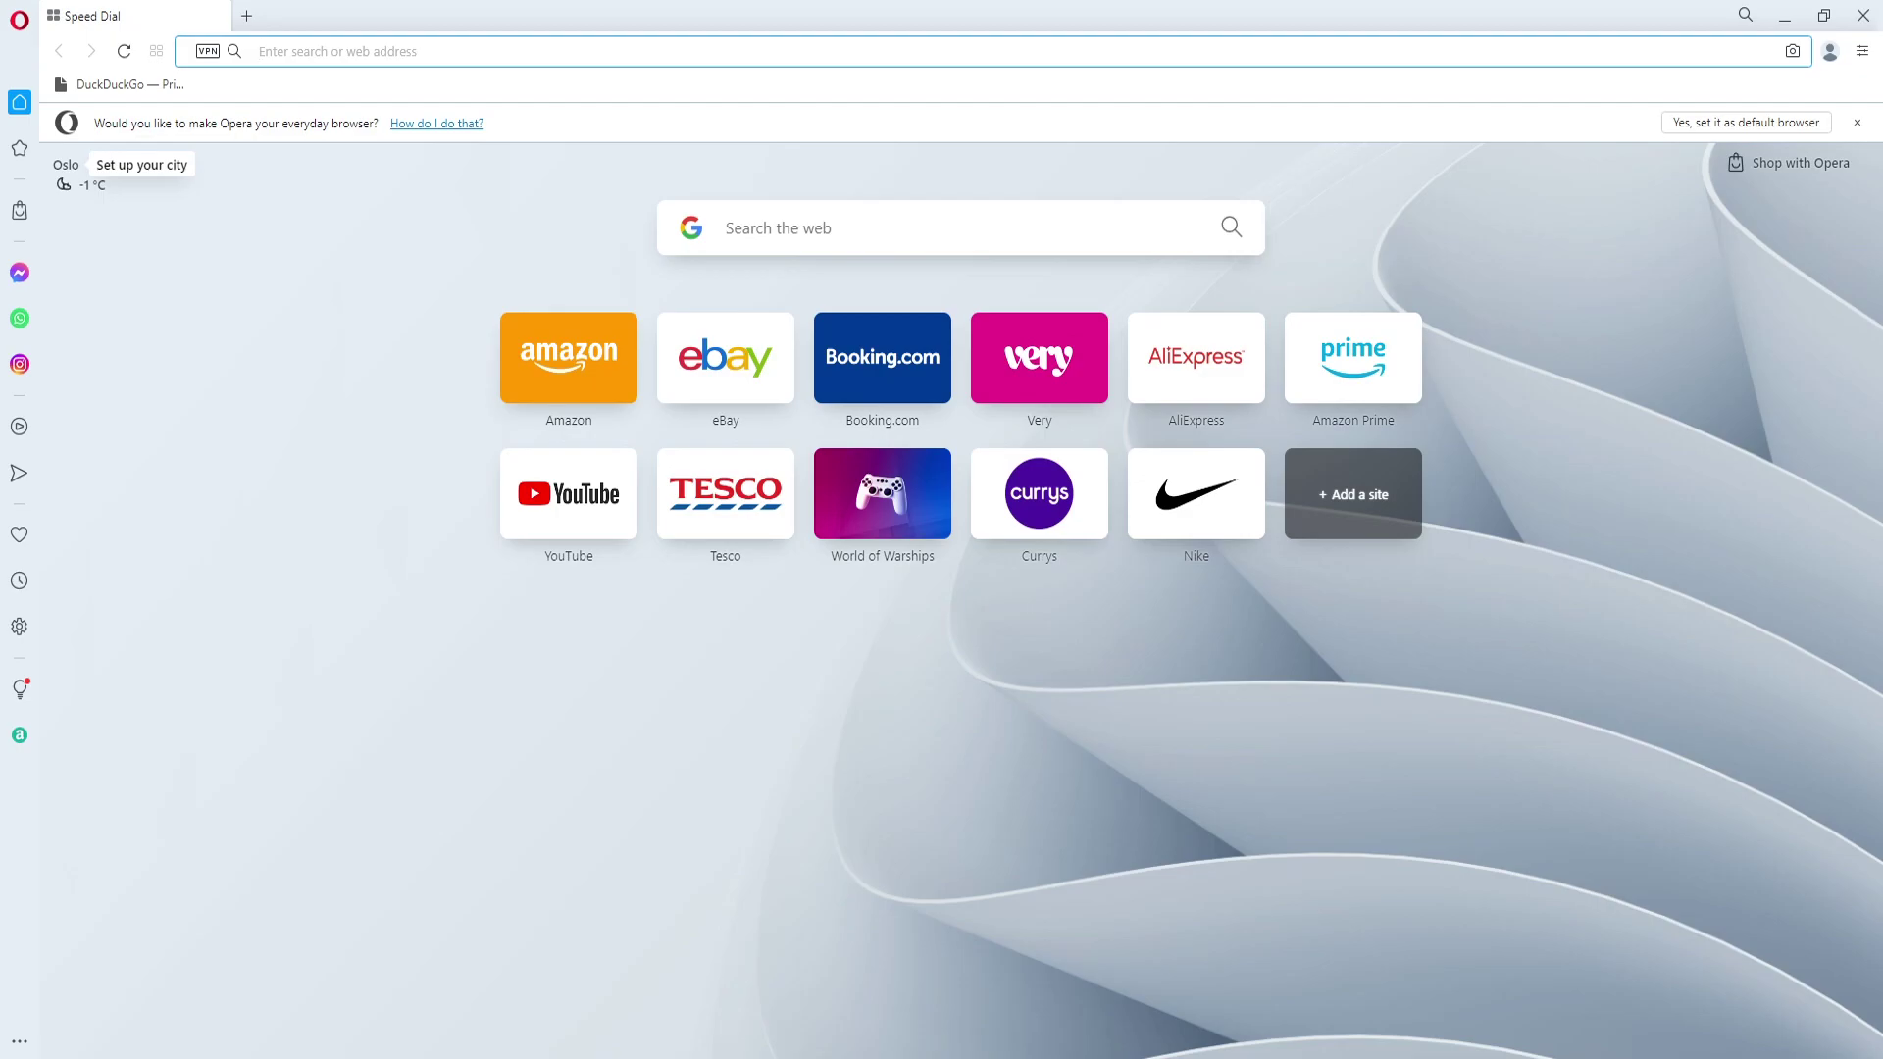
type("redeem")
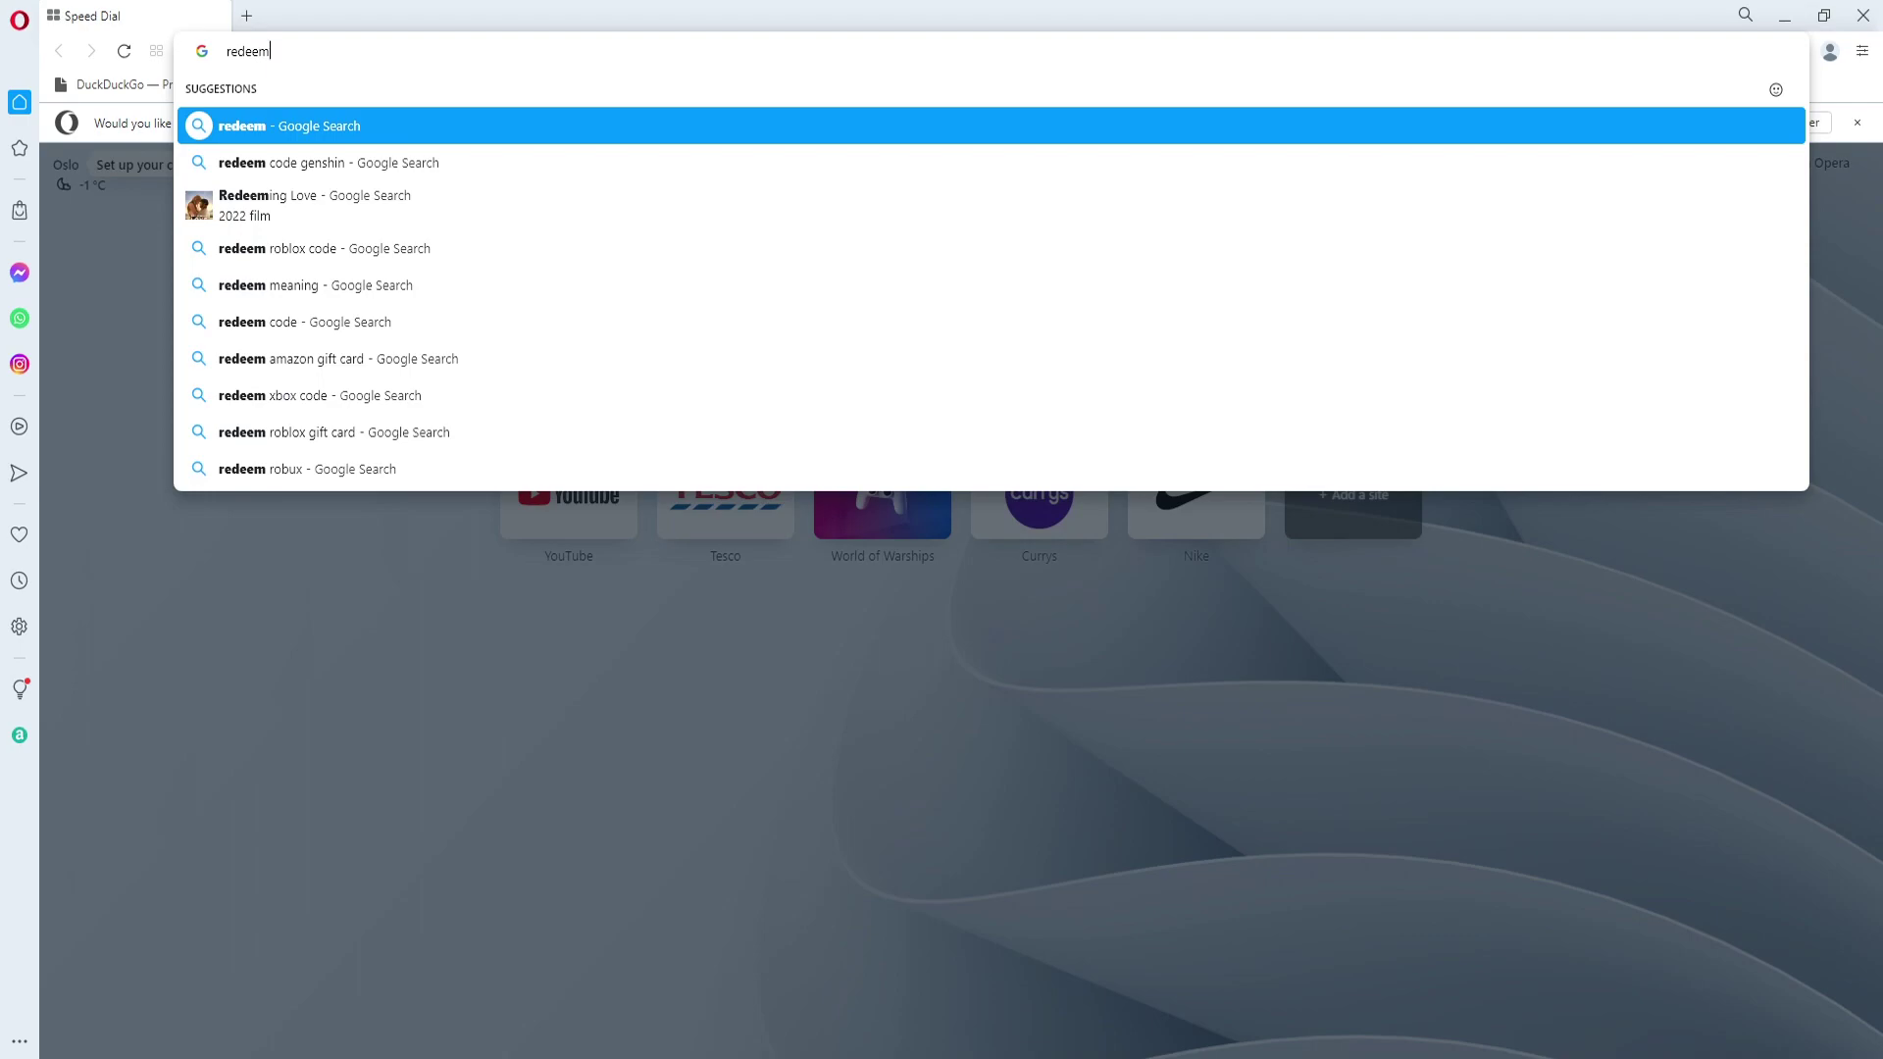
type(".microsoft")
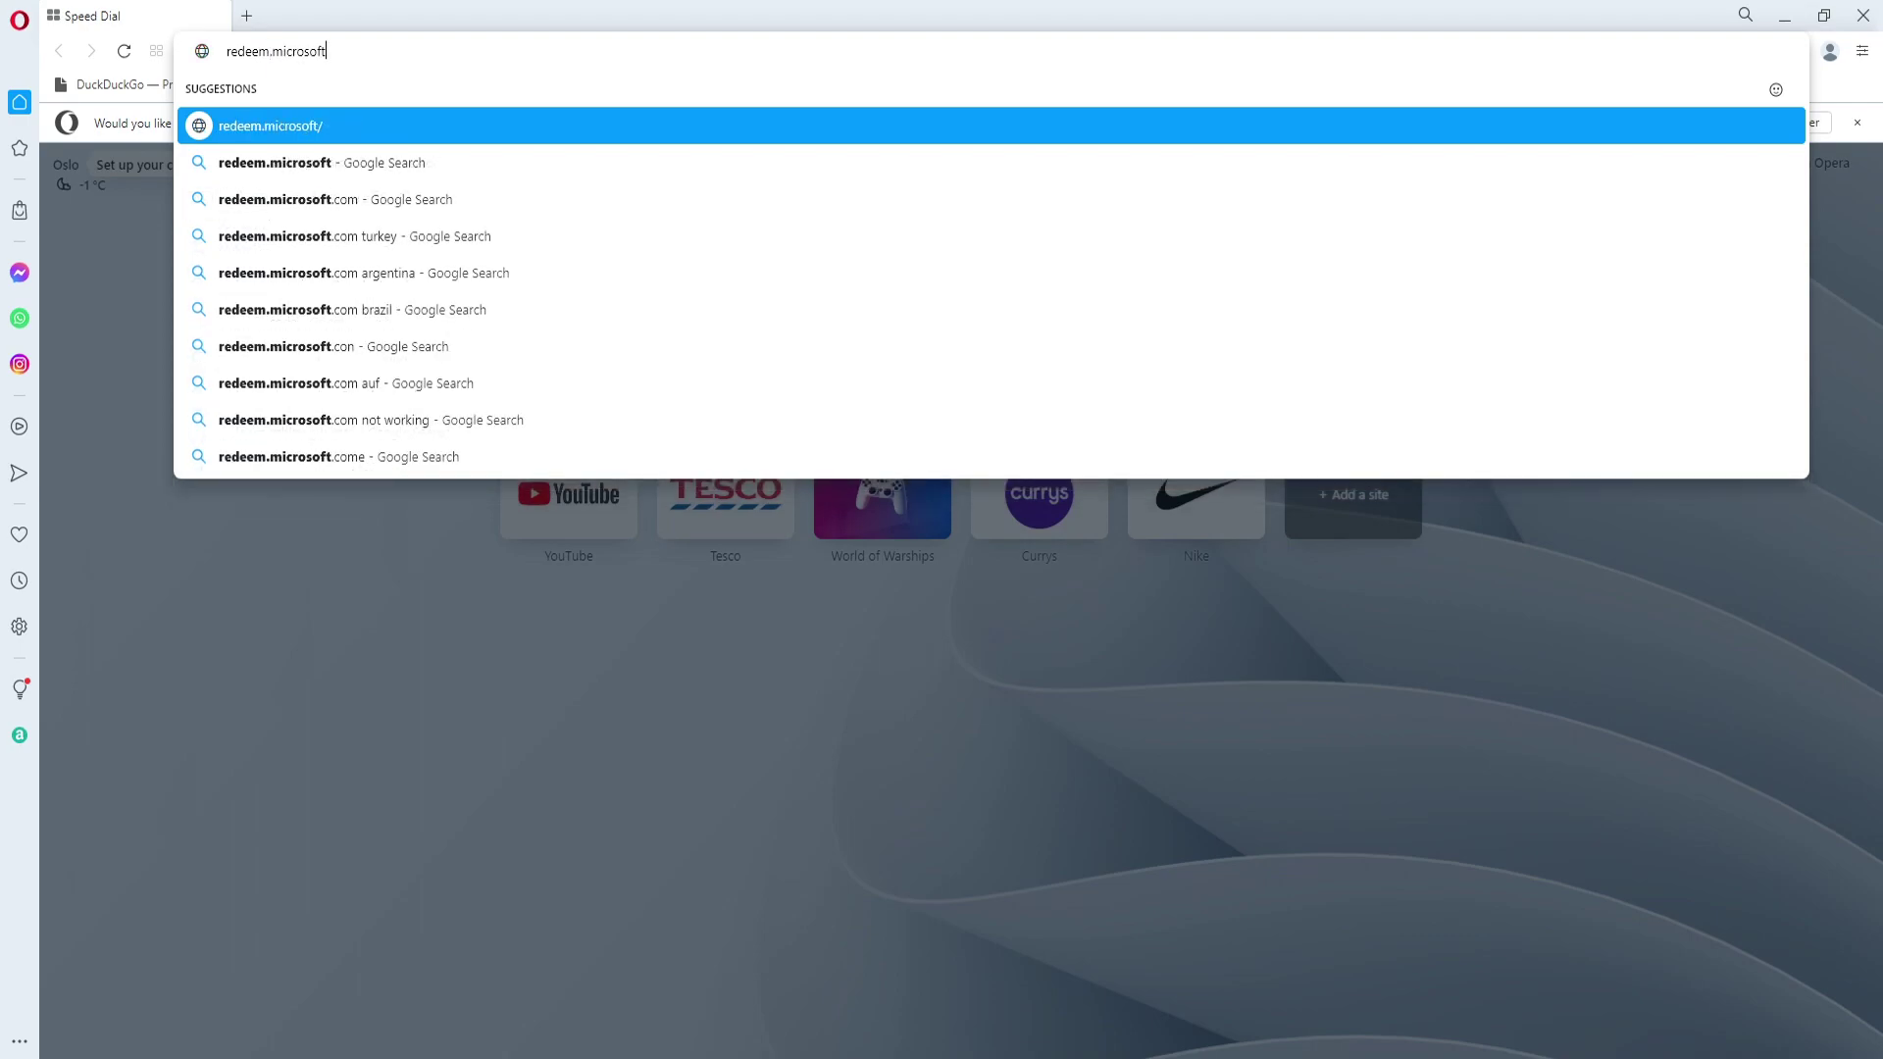
type(".com")
- Load redeem.microsoft.com from the Opera address bar
key("Return")
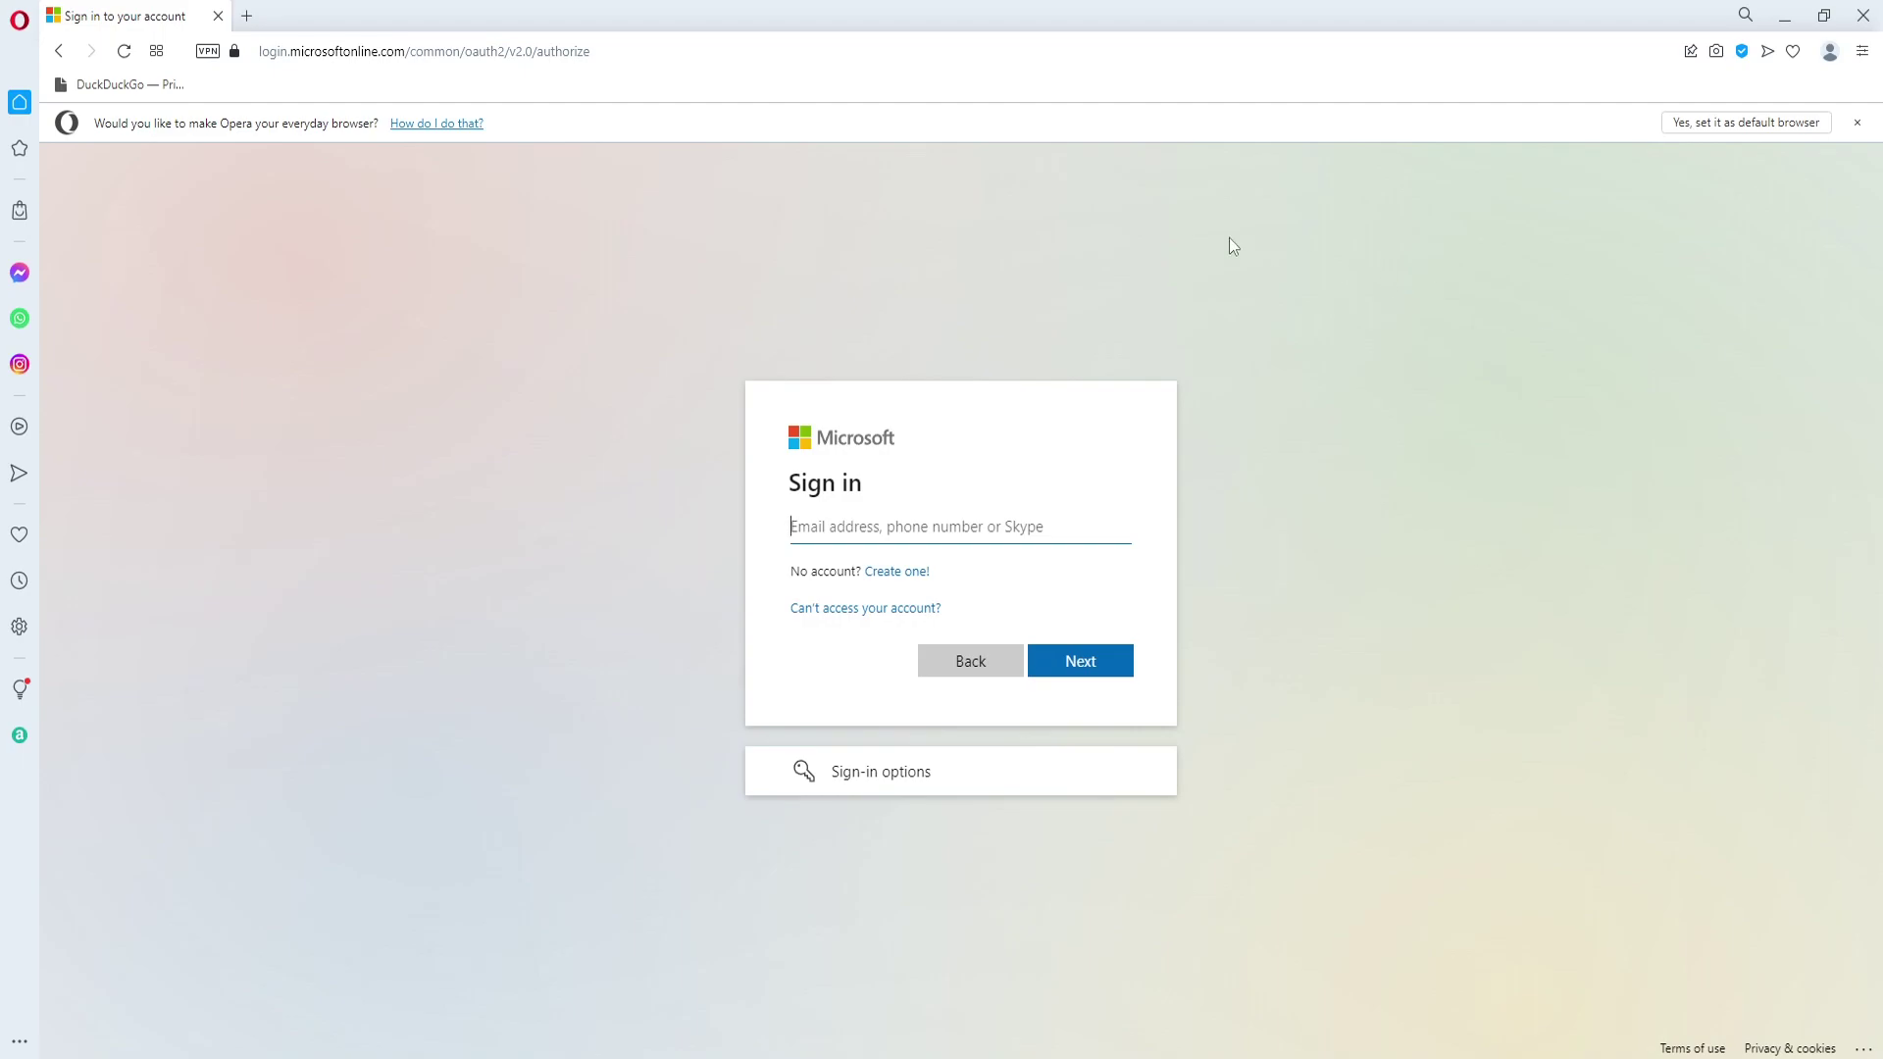
left_click(206, 48)
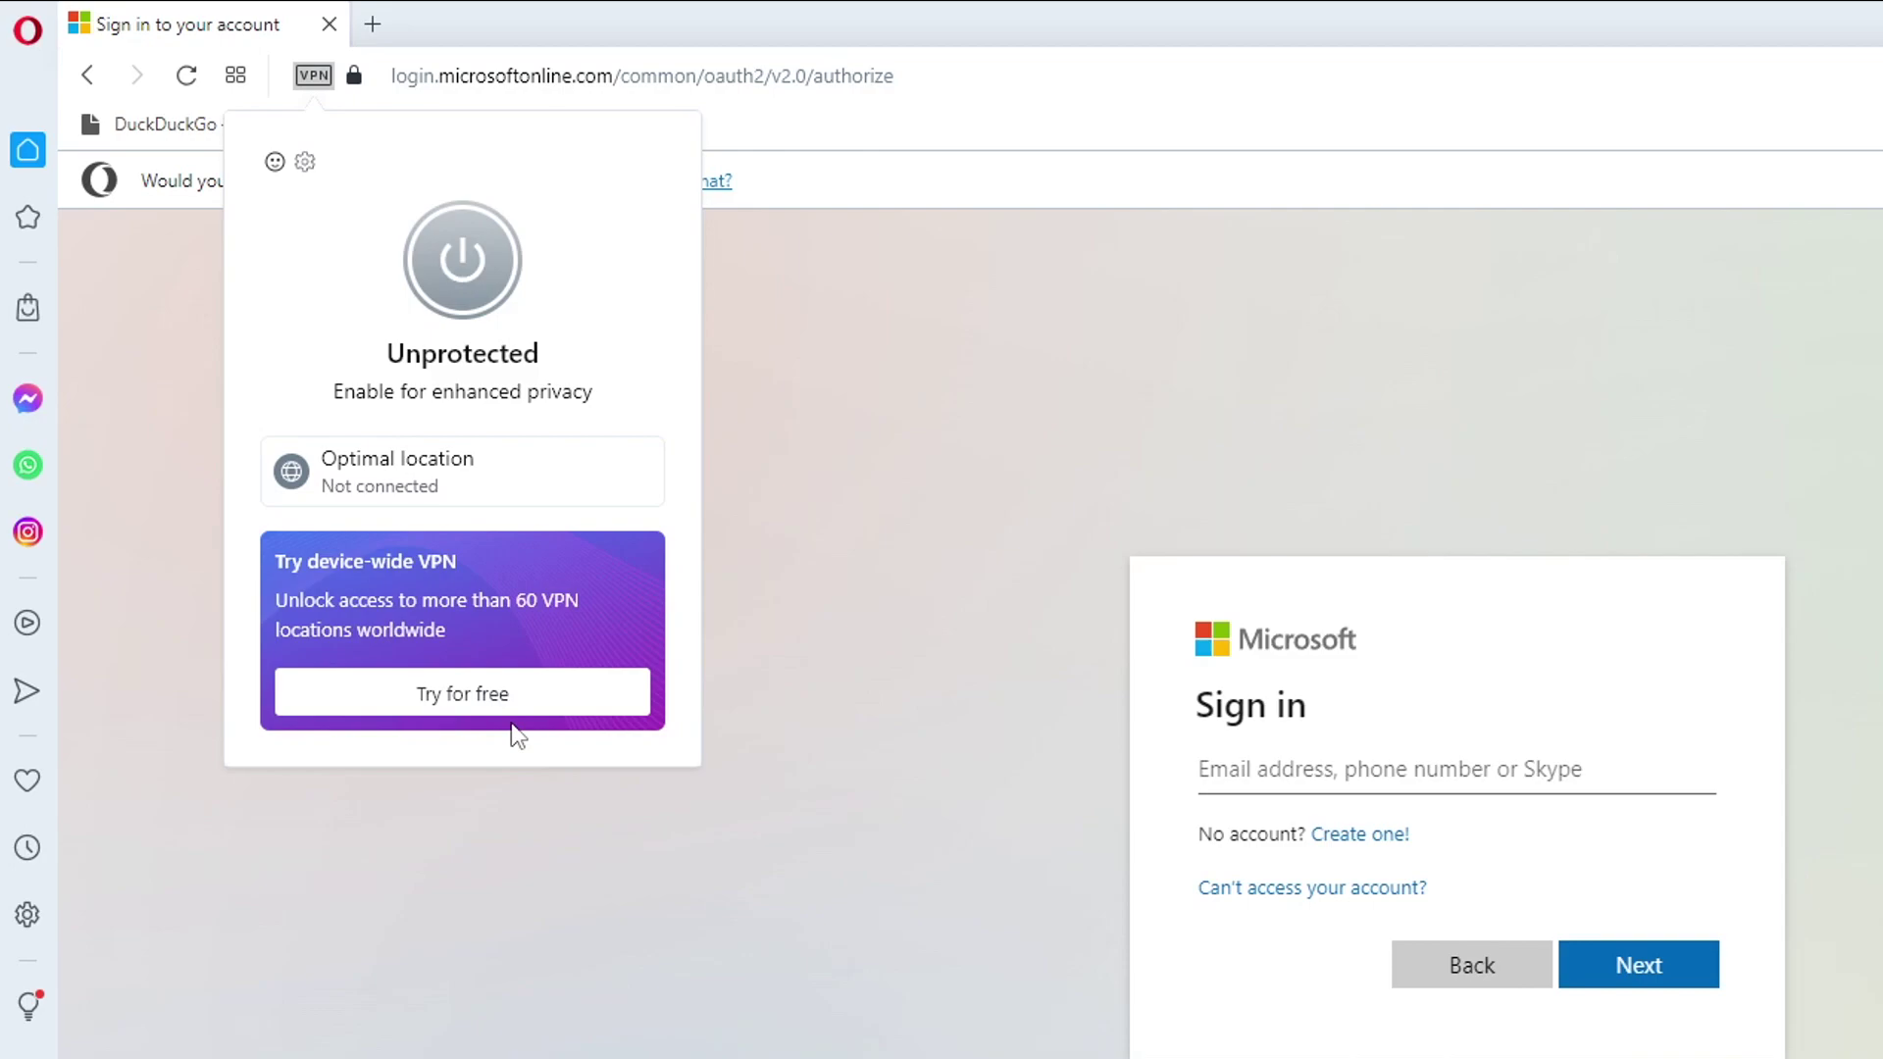
left_click(780, 523)
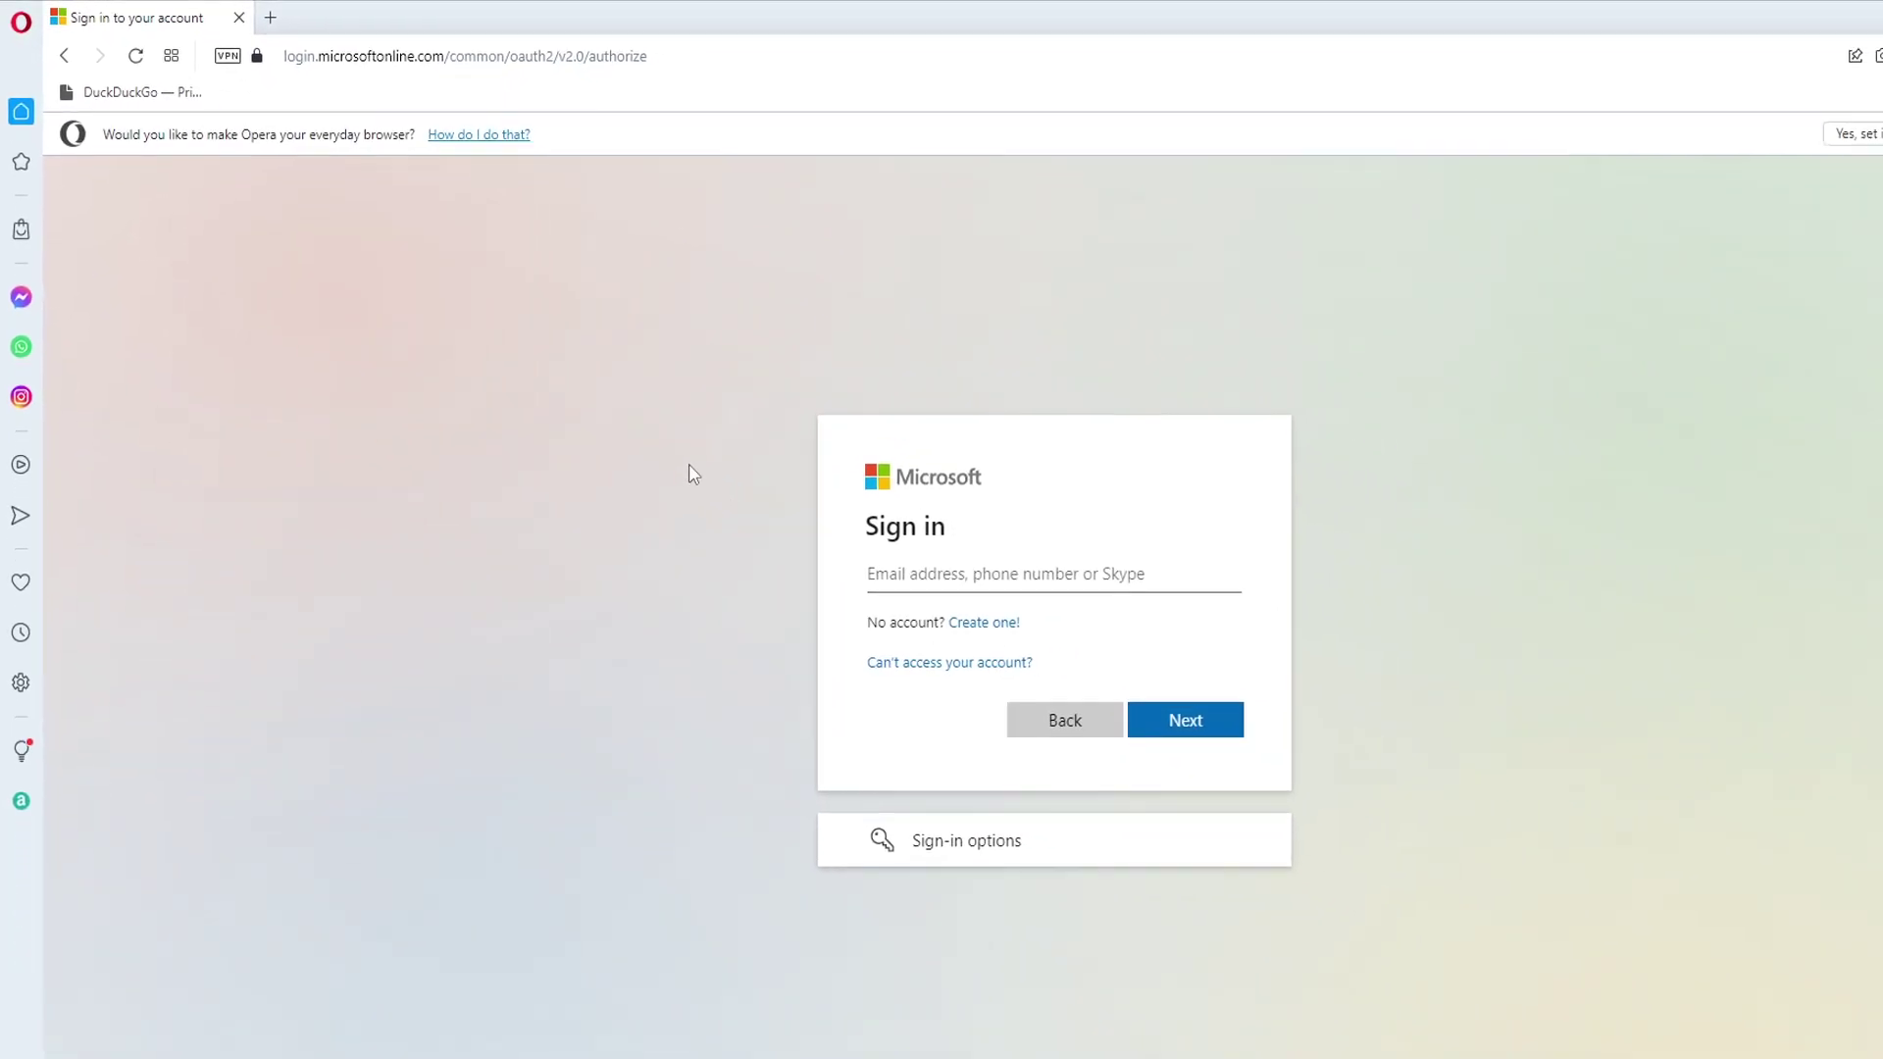
- Sign in, paste the 25-character code into the redeem field and submit it
left_click(856, 532)
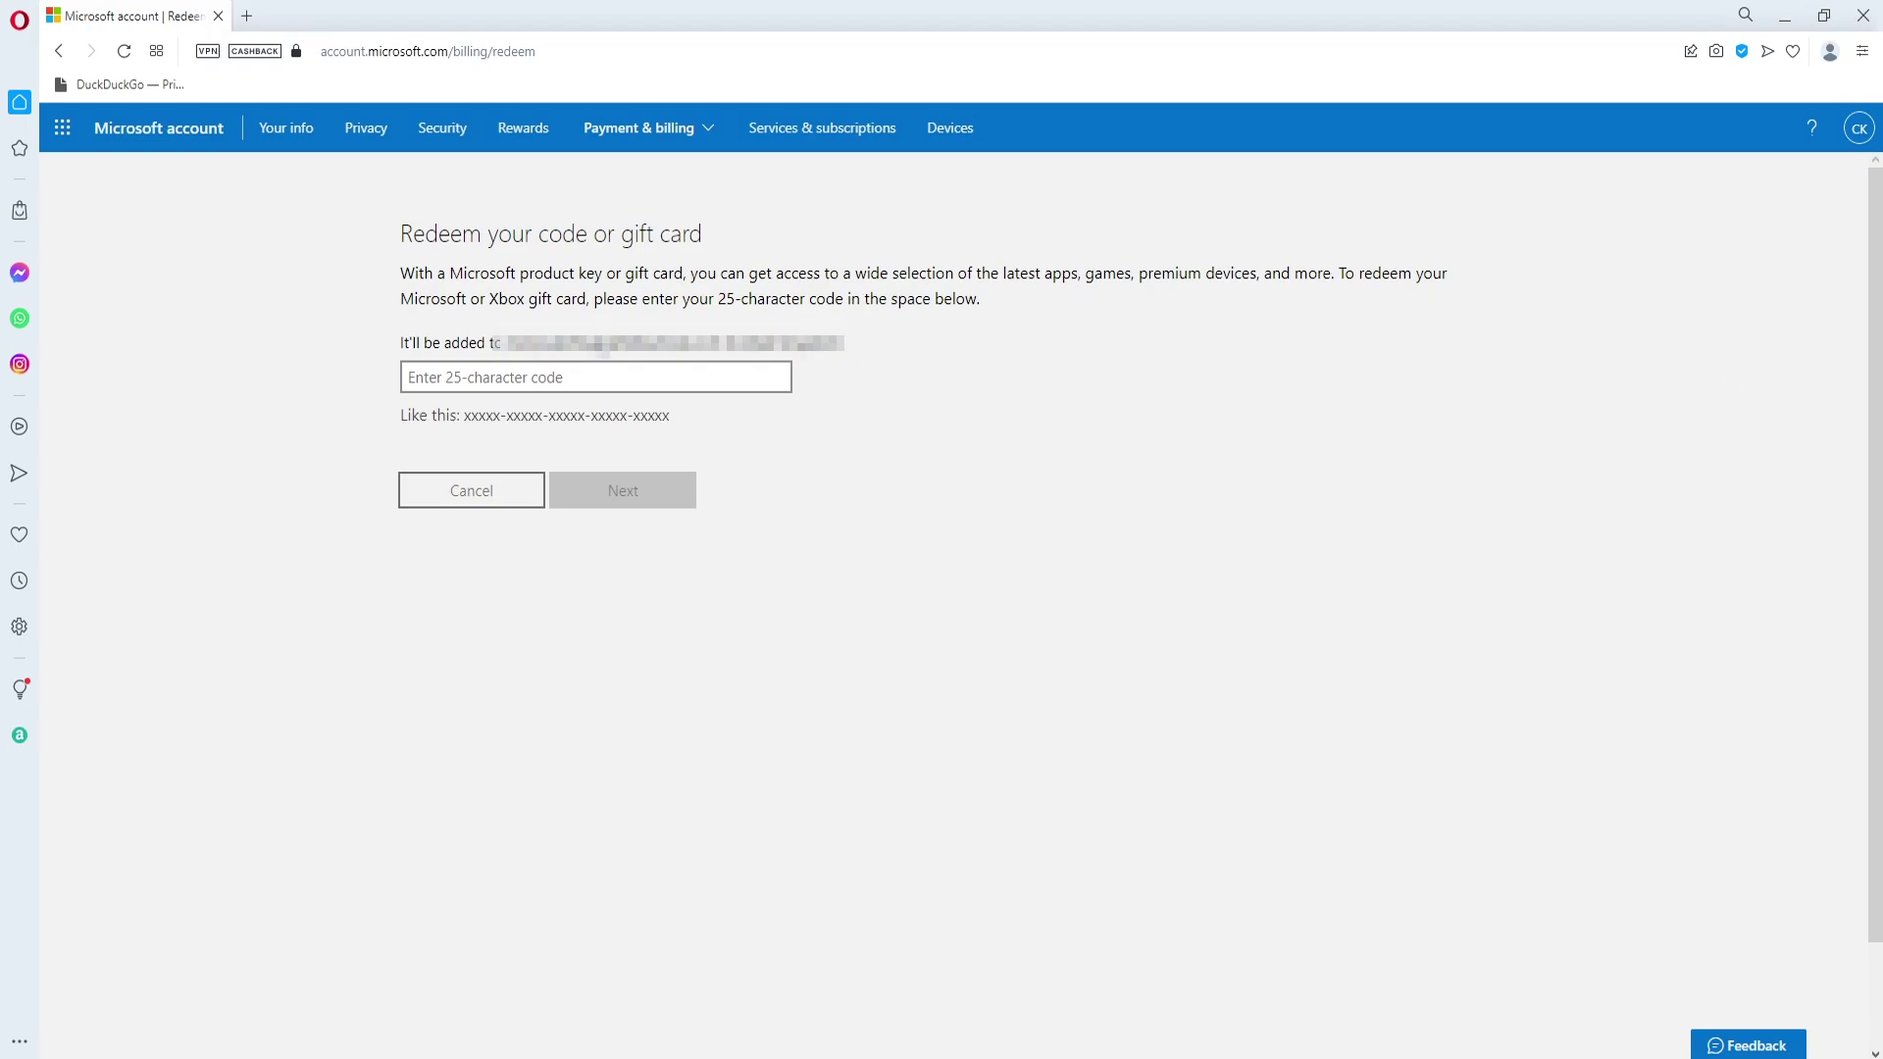
left_click(603, 380)
key("ctrl+v")
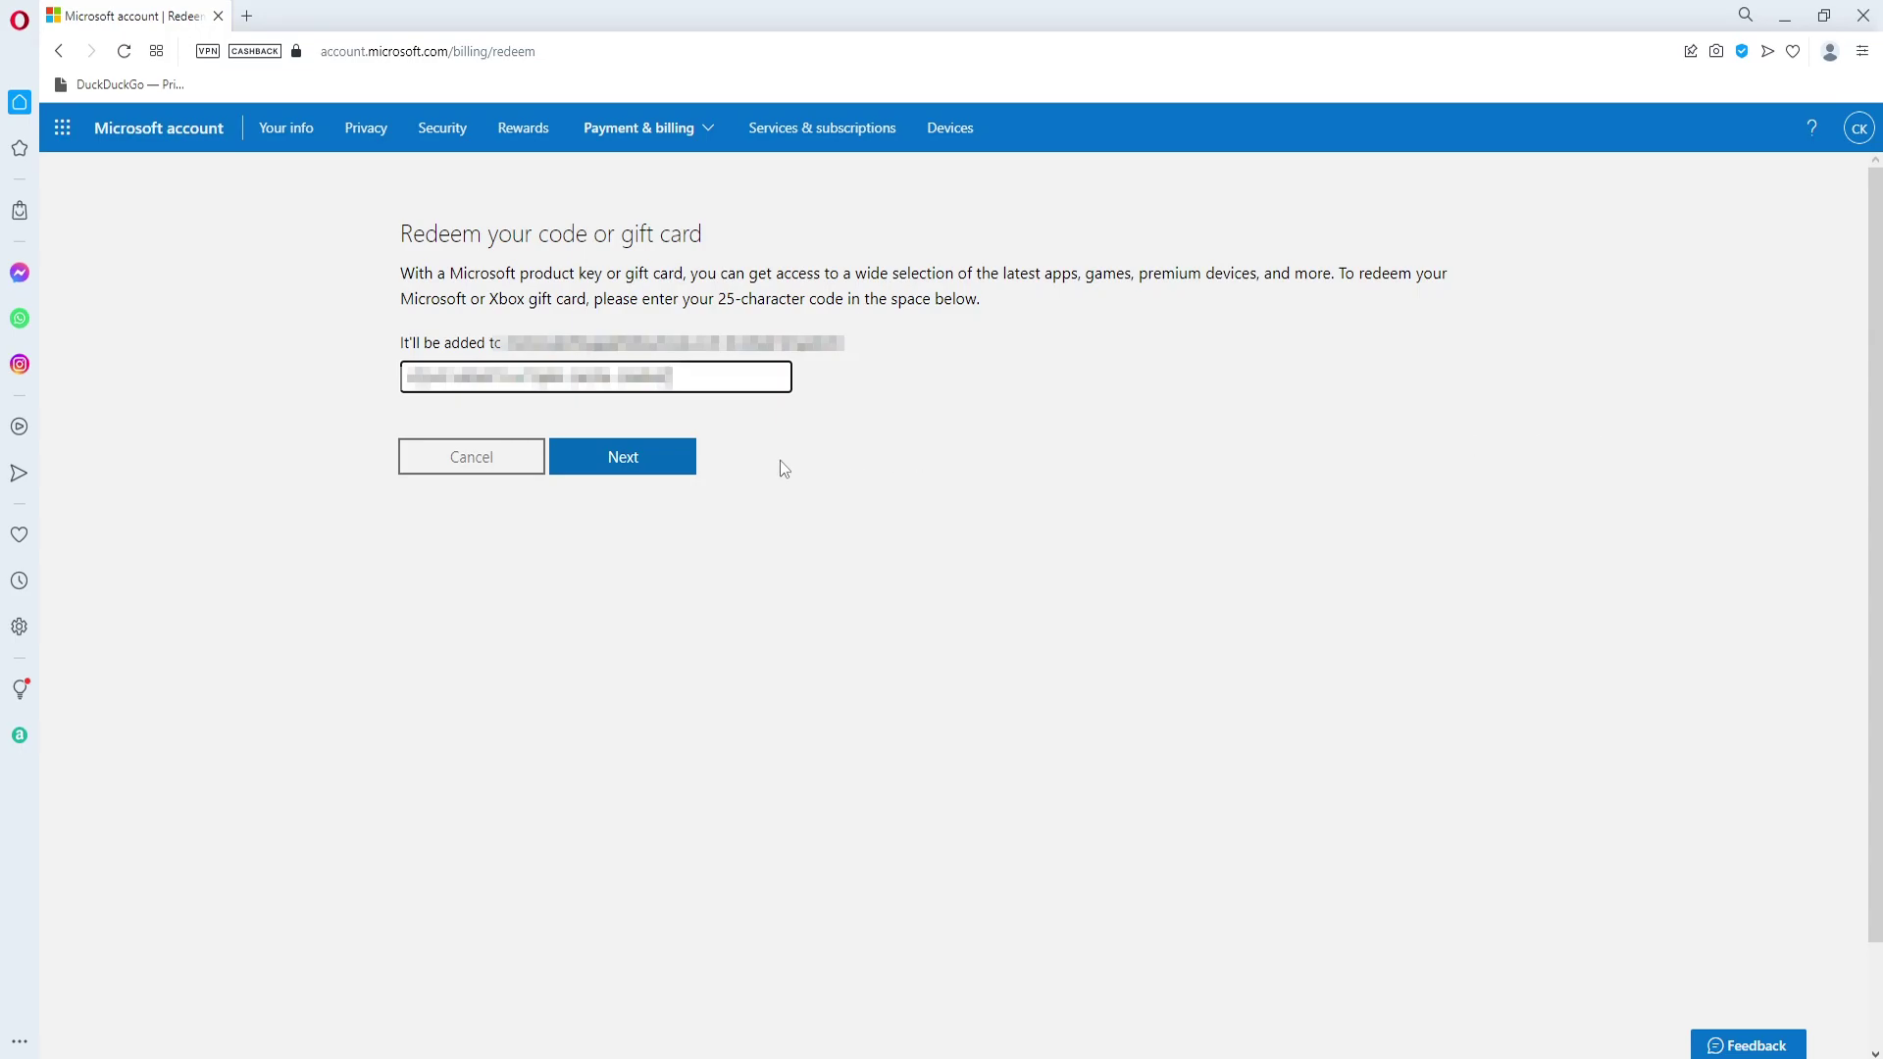
left_click(652, 474)
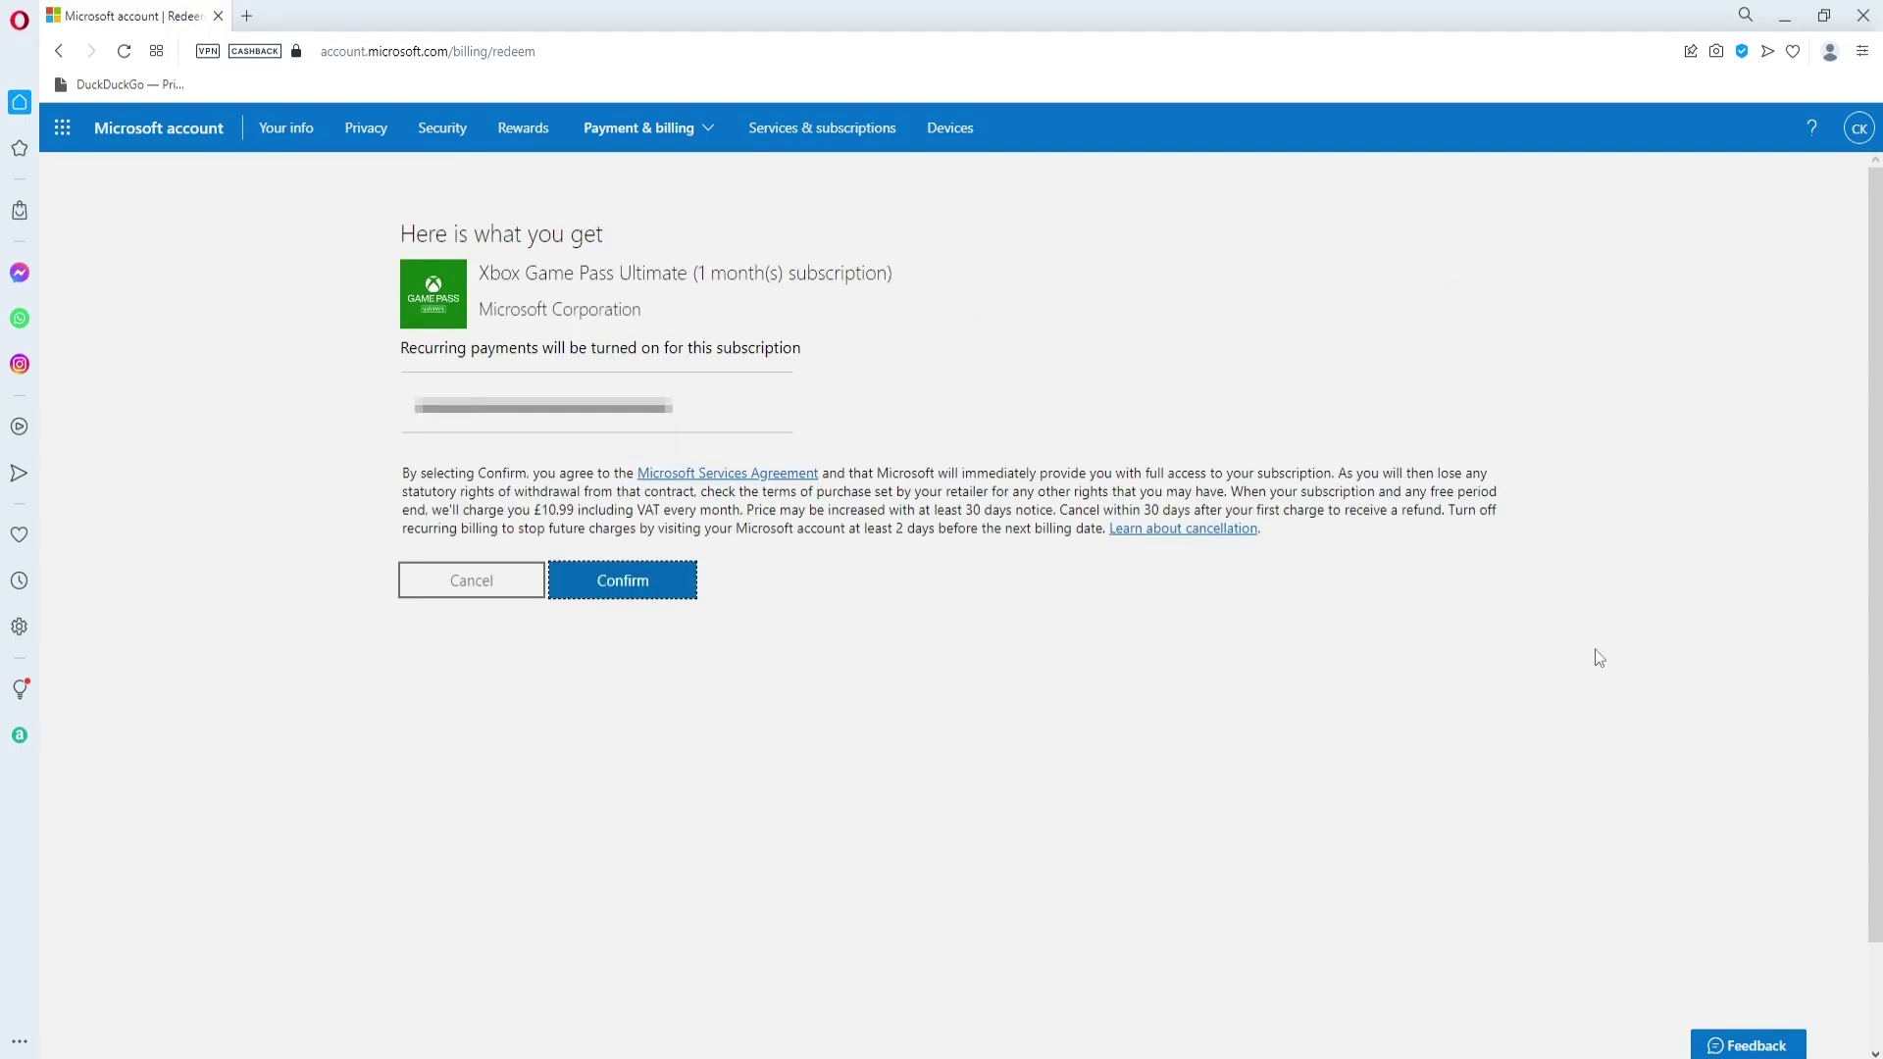